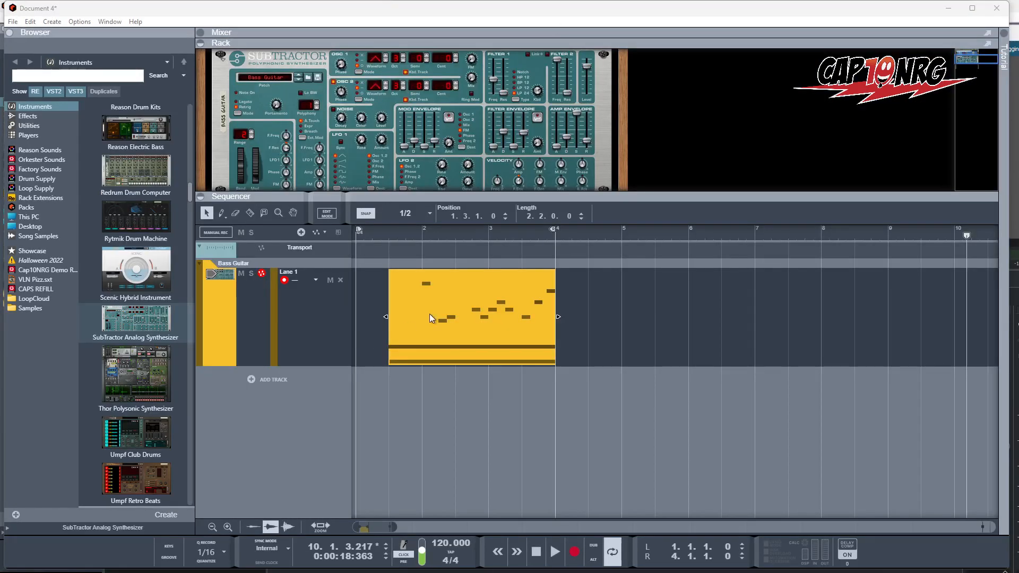
Step: Duplicate the Bass Guitar clip directly after the original and join both clips into one
left_click(428, 313)
key("ctrl+d")
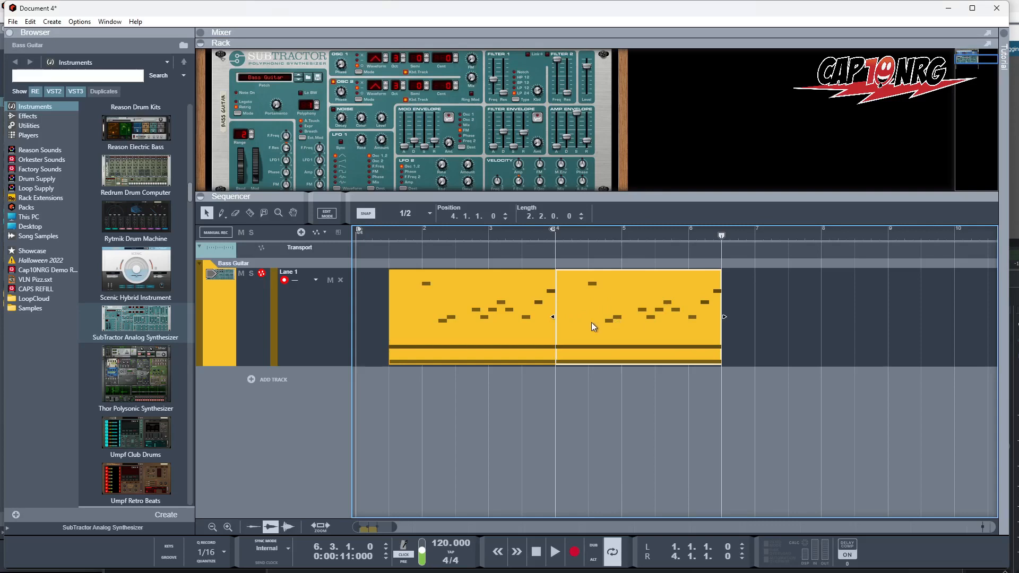
left_click(513, 291)
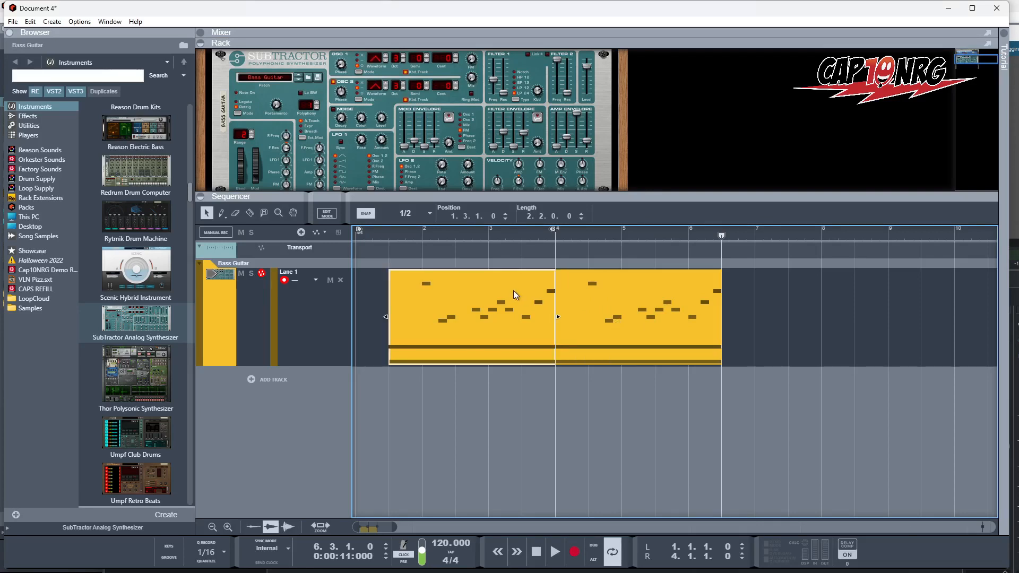
right_click(570, 295)
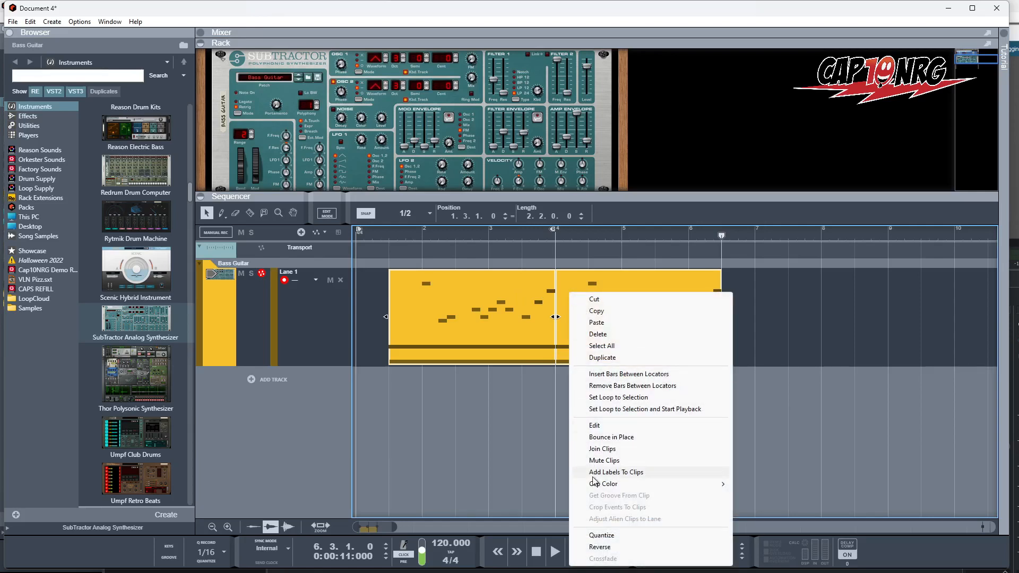
left_click(605, 449)
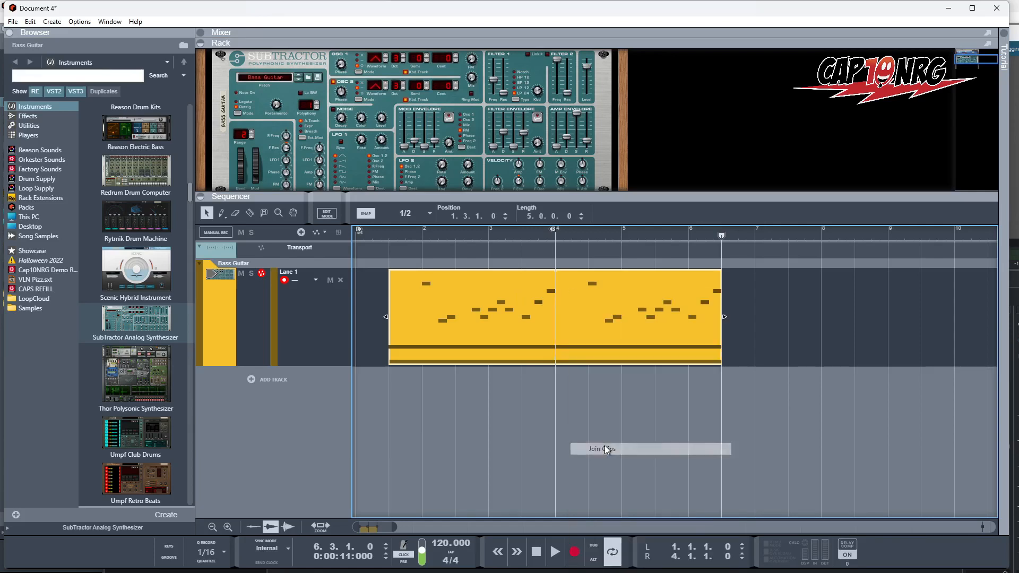
Step: Open the joined clip for note editing and delete the two sustained notes in its second half
double_click(589, 282)
left_click_drag(564, 352, 422, 373)
left_click_drag(851, 438, 766, 358)
key("Delete")
Step: Move all melody notes of the clip's second half earlier so that they start at bar 4
left_click_drag(741, 274, 919, 375)
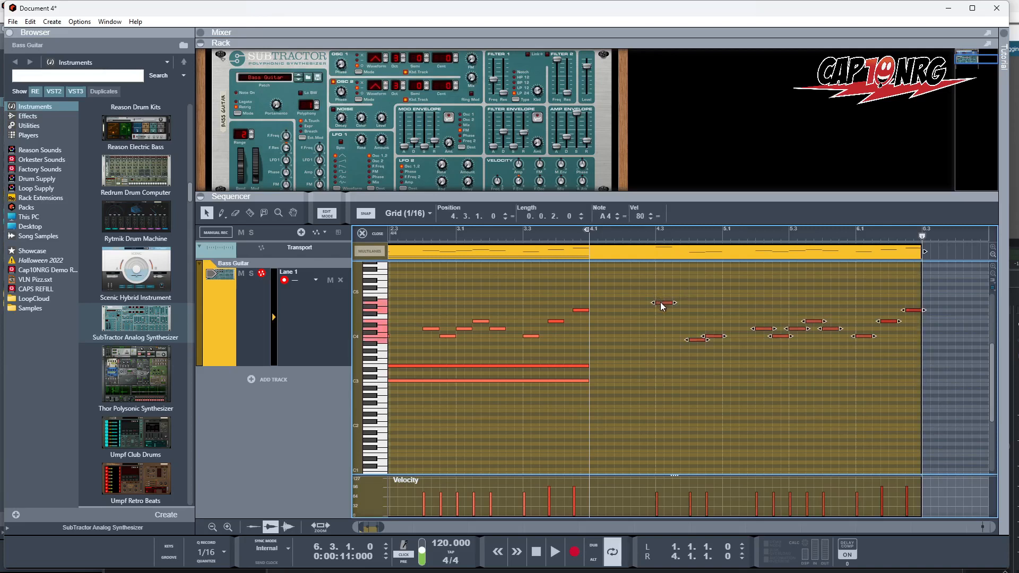
left_click_drag(661, 307, 598, 308)
left_click(613, 363)
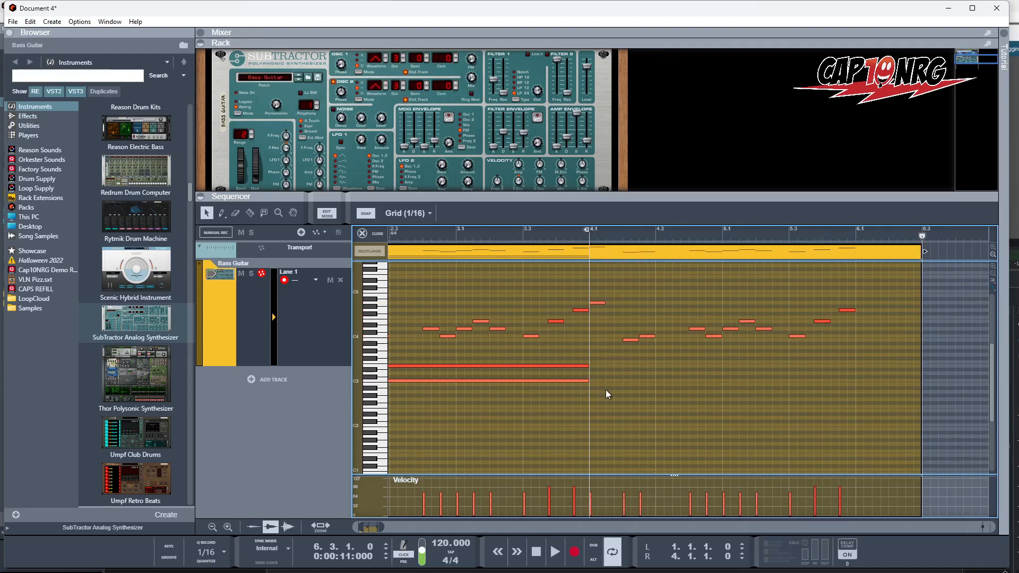
left_click_drag(568, 345, 569, 348)
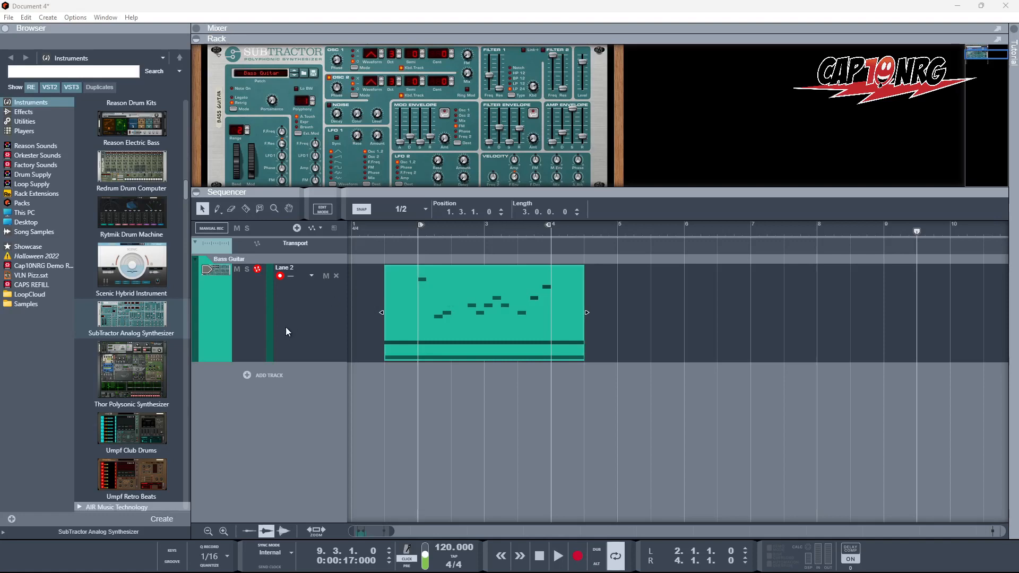
Step: Add a new note lane to the Bass Guitar track
left_click(228, 323)
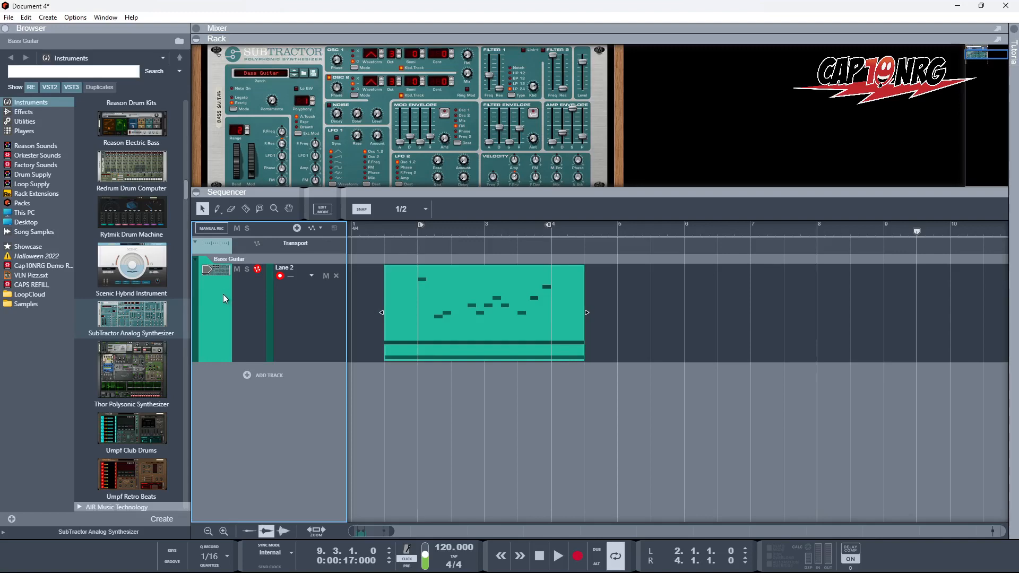
left_click(227, 323)
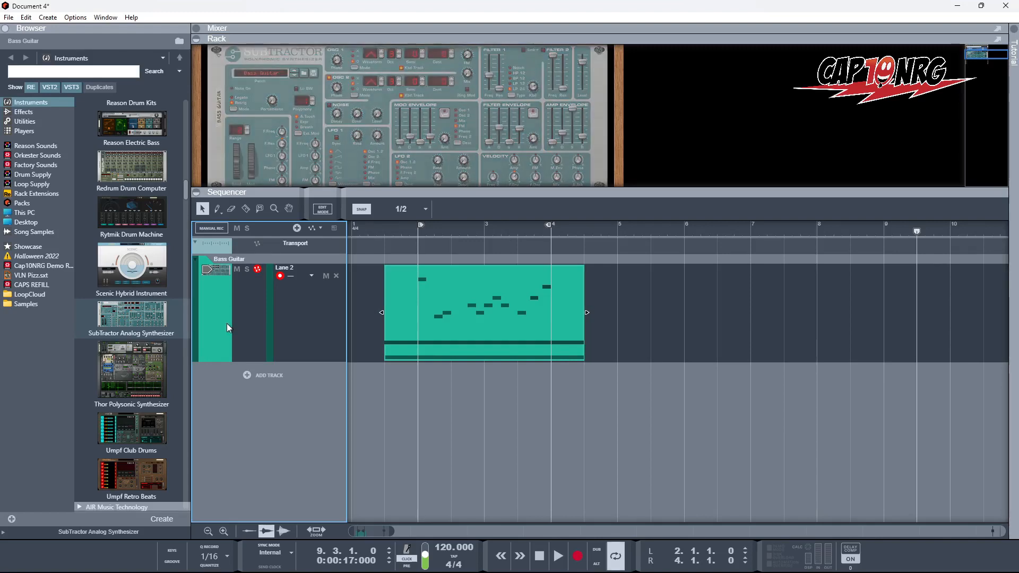
right_click(218, 290)
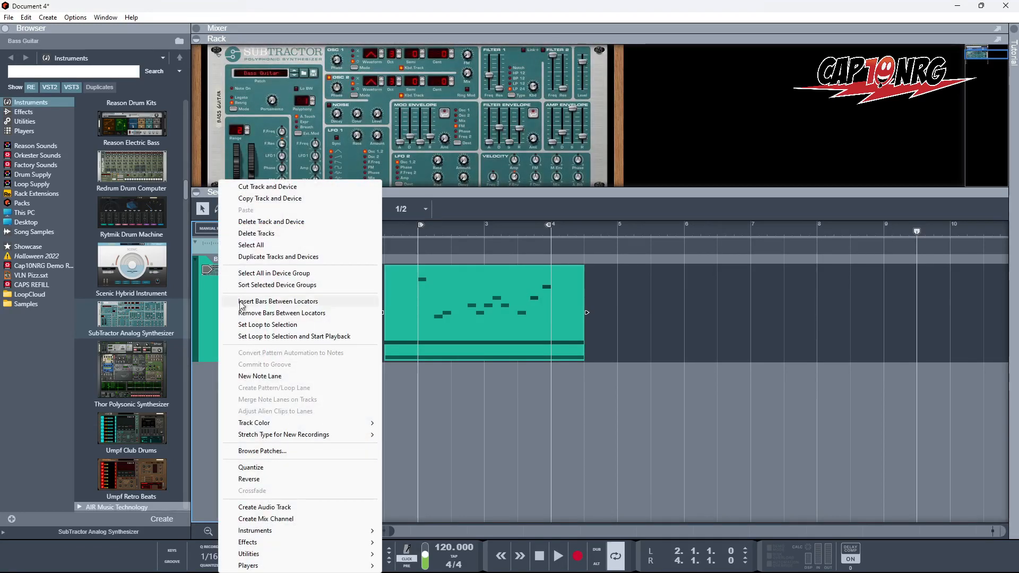
left_click(260, 377)
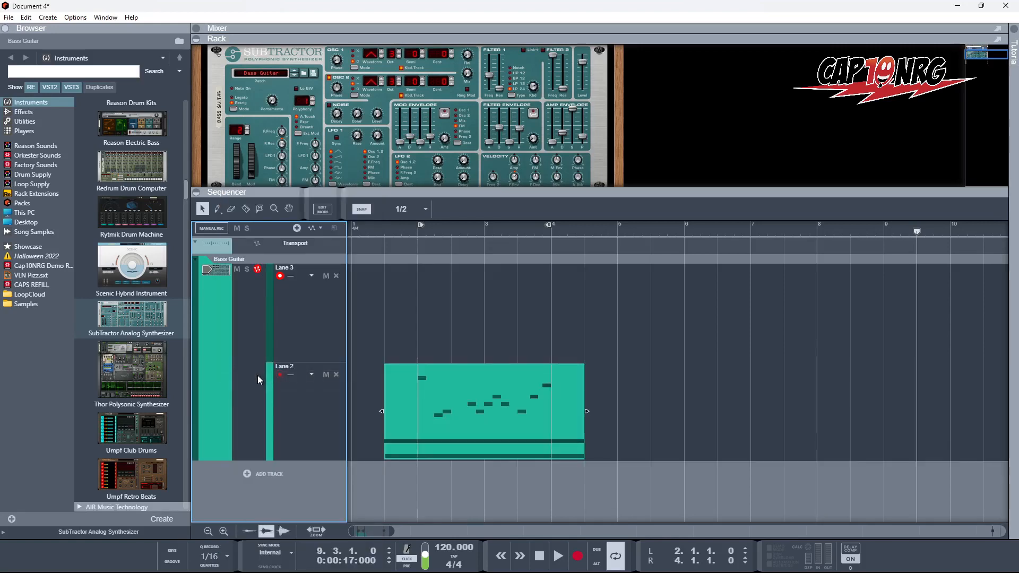
Step: Duplicate the Lane 2 clip and place the copy in Lane 3, aligned directly above the original
left_click(515, 400)
key("ctrl+d")
left_click_drag(689, 390, 485, 310)
left_click(686, 393)
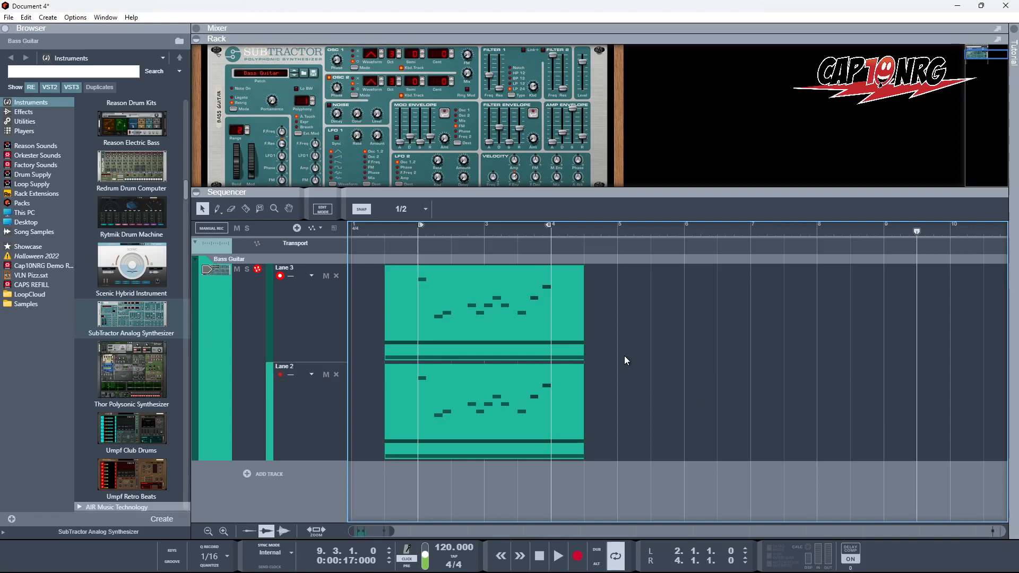
key("space")
key("space")
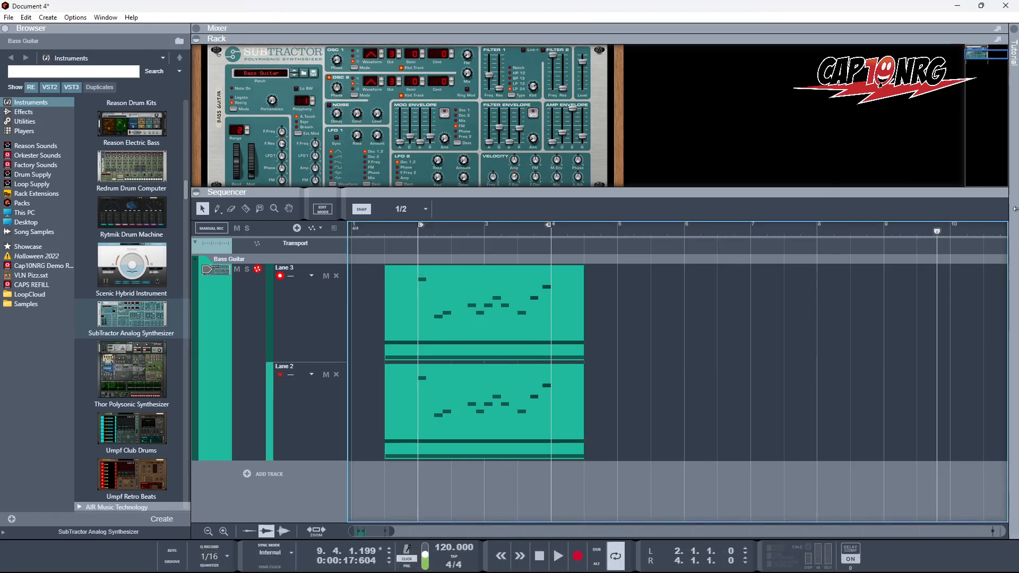
Step: Delete the two sustained notes, E3 and the one below it, from the Lane 3 clip and leave note editing
left_click(481, 333)
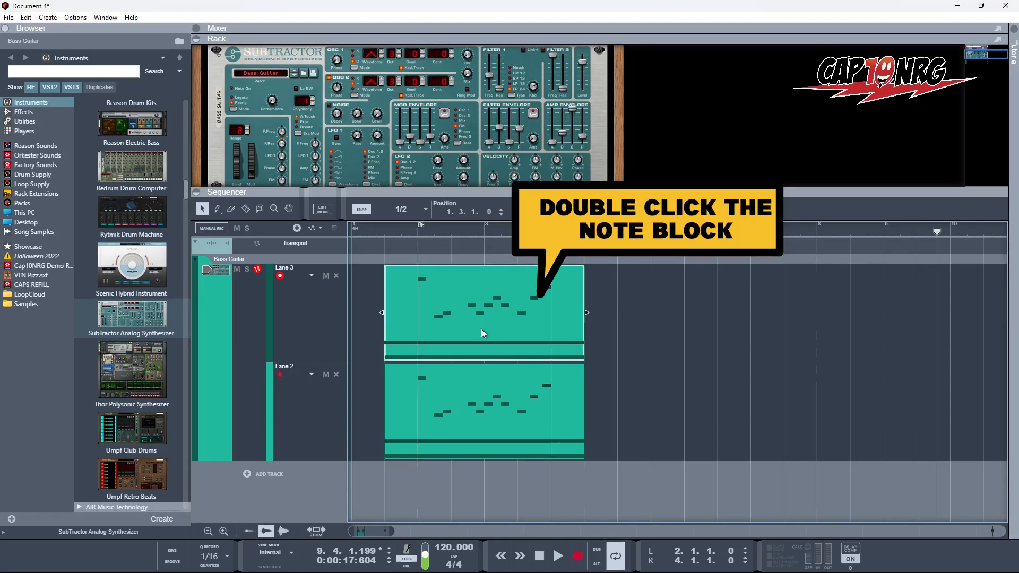
double_click(481, 333)
left_click_drag(475, 334, 522, 391)
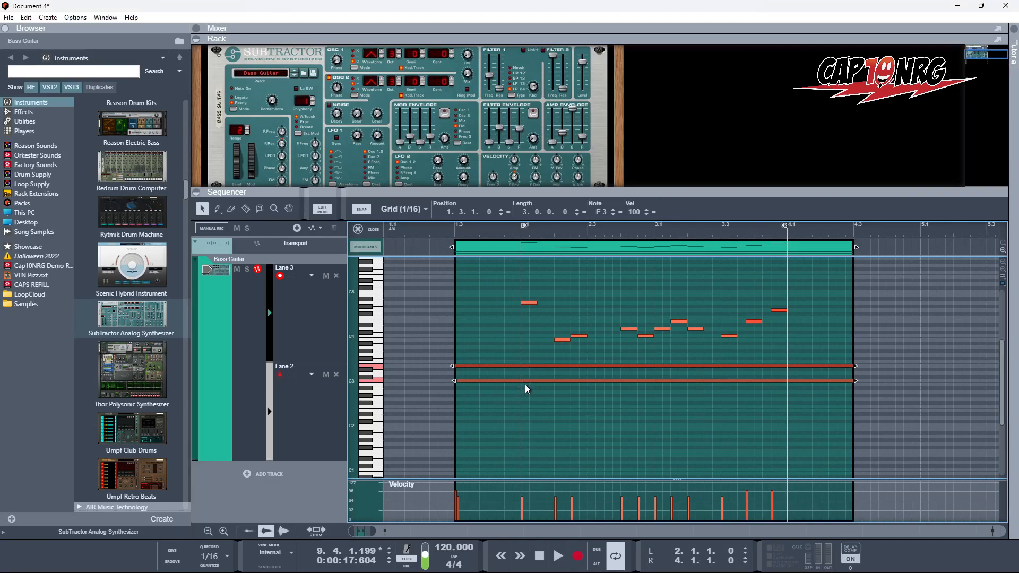
key("Delete")
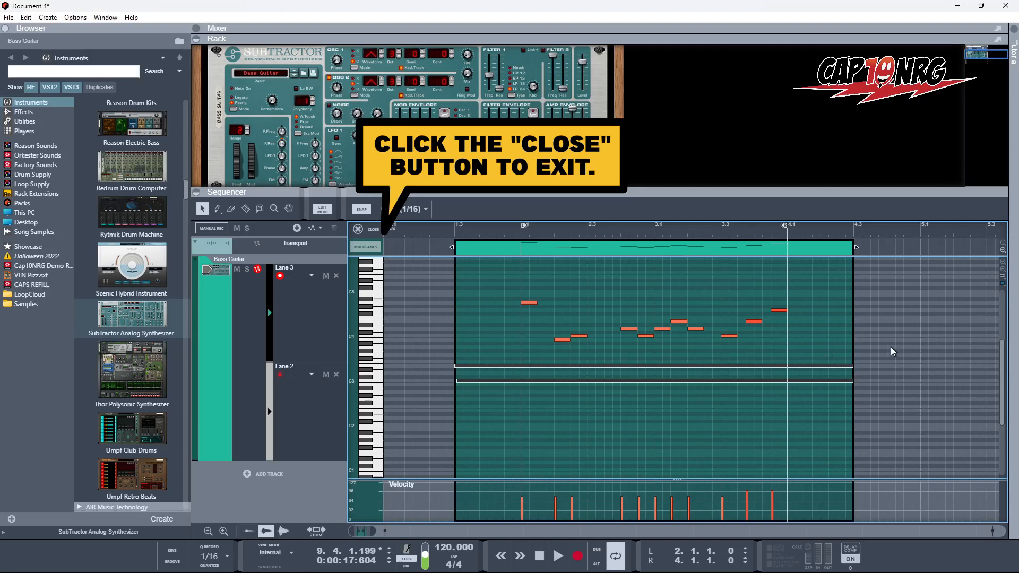
key("Escape")
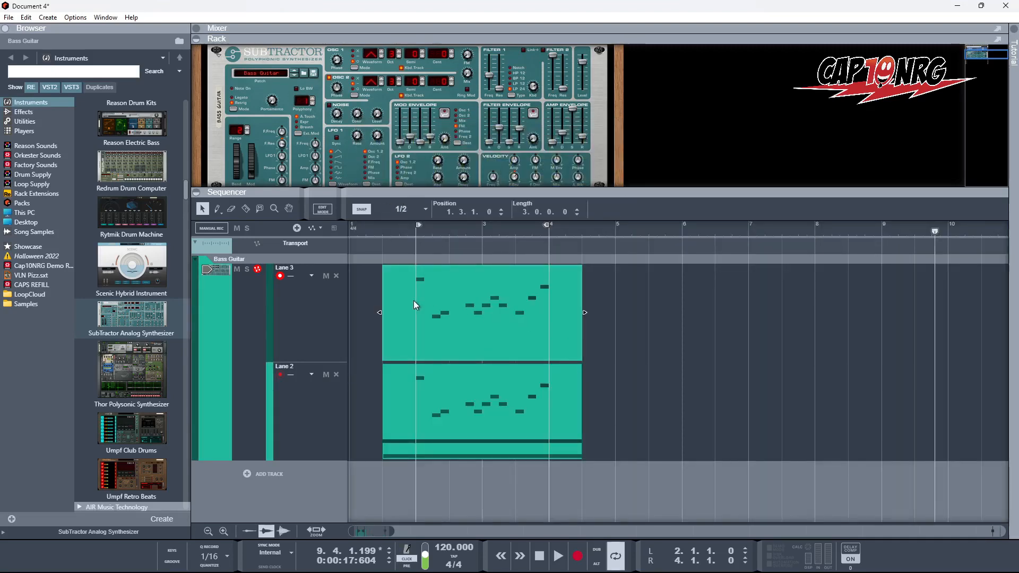
Step: Trim both ends of the Lane 3 clip so it starts at bar 2 and lasts two bars
left_click_drag(378, 313, 416, 313)
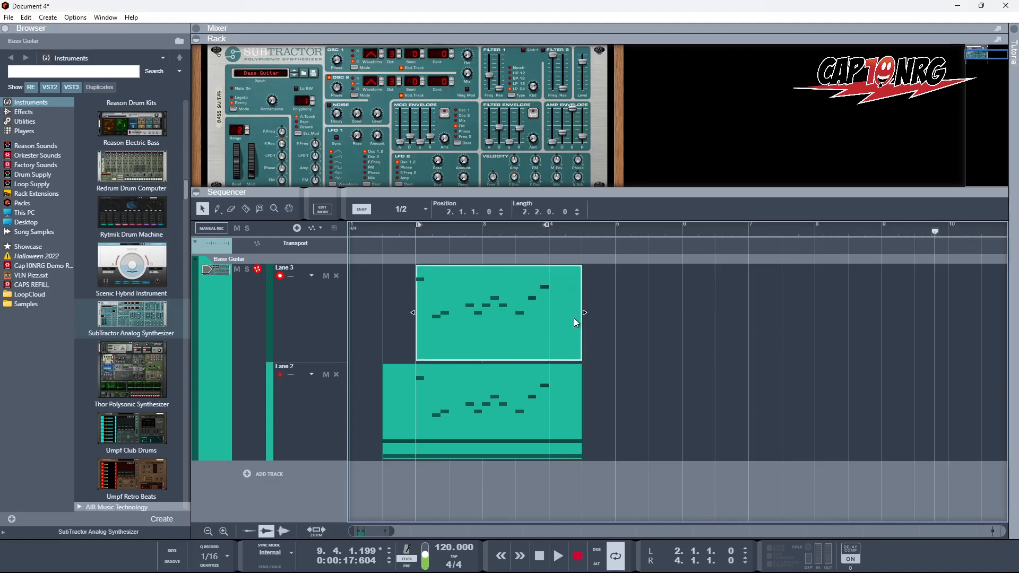
left_click_drag(584, 313, 546, 314)
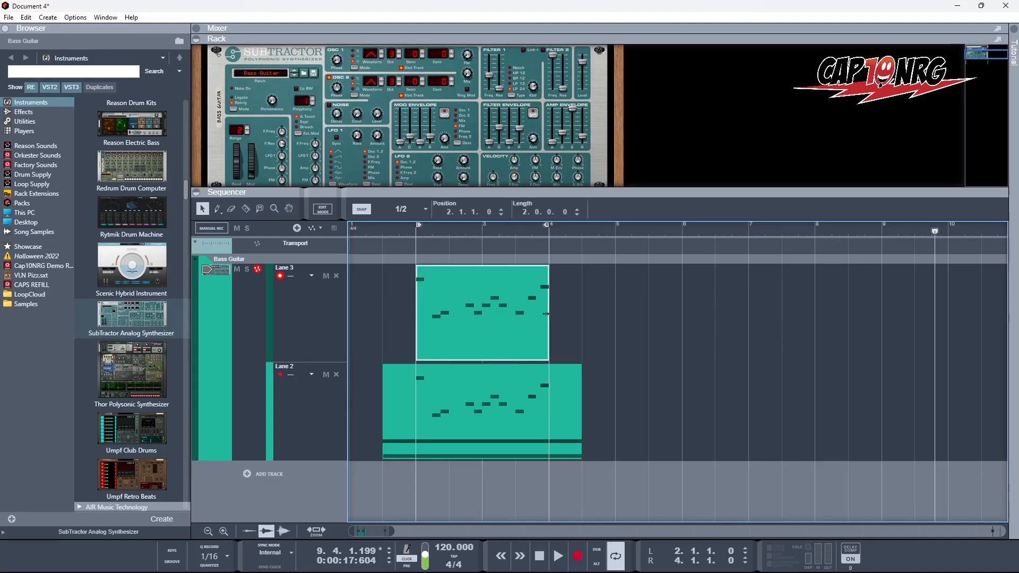
left_click(584, 323)
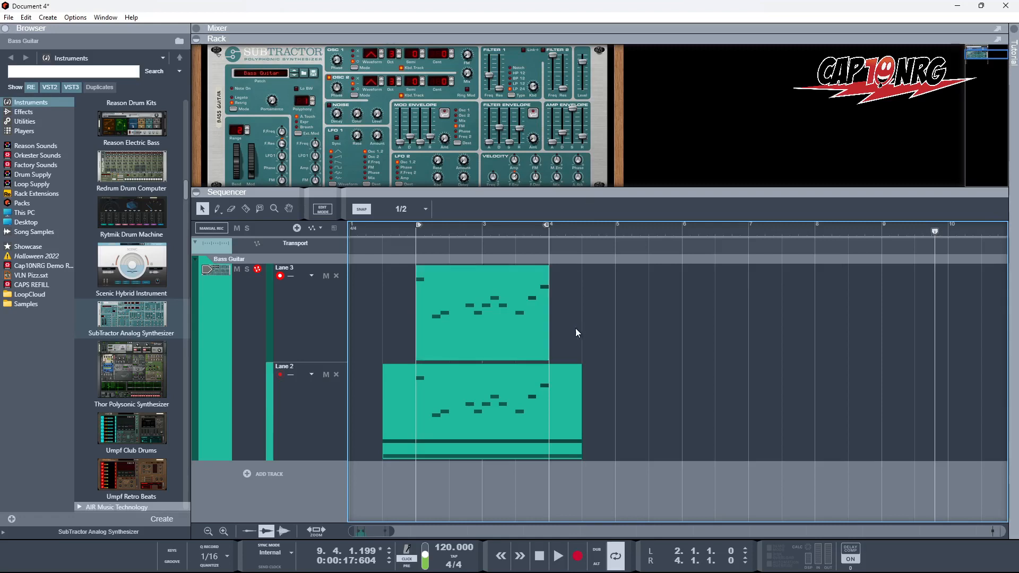
key("space")
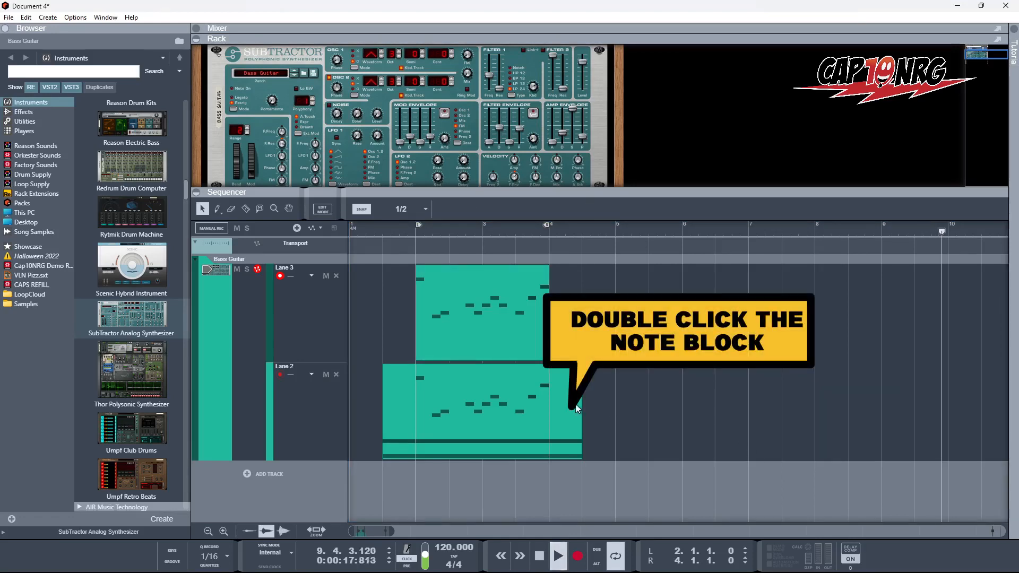
key("space")
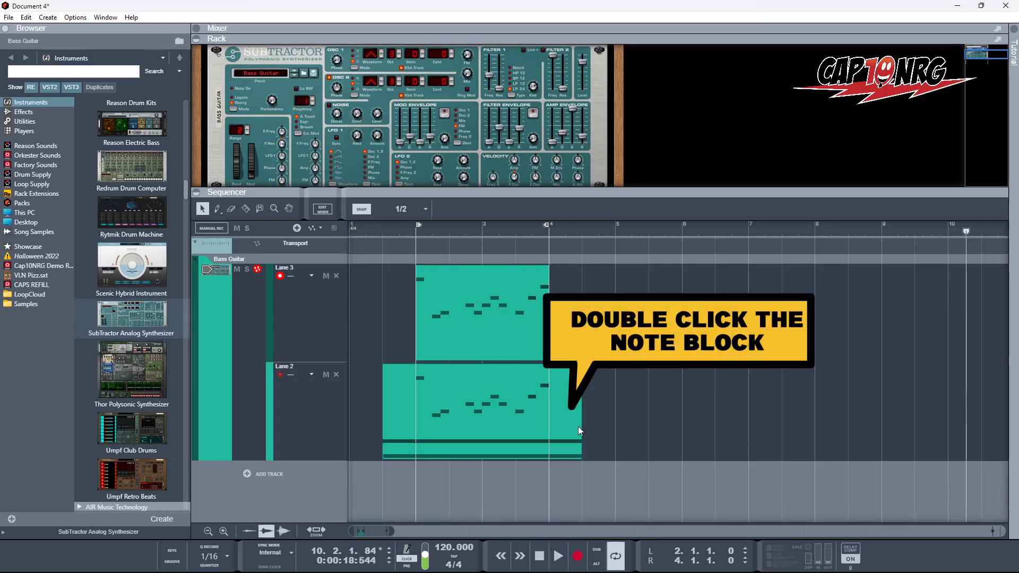
Step: Delete all melody notes from the Lane 2 clip, keeping only its two sustained notes, and leave note editing
double_click(492, 408)
left_click_drag(488, 287, 818, 356)
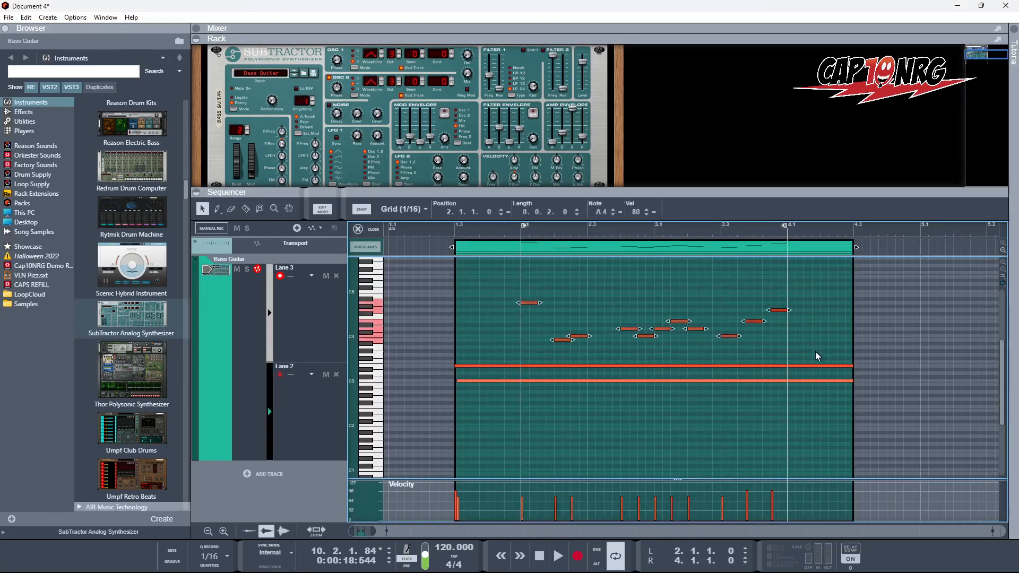
left_click(794, 374)
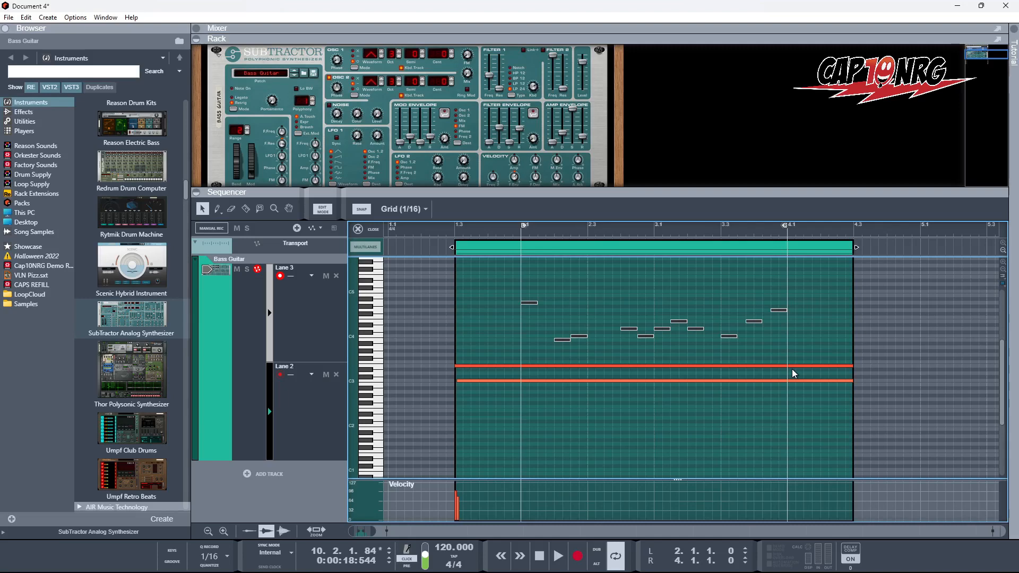
left_click(890, 375)
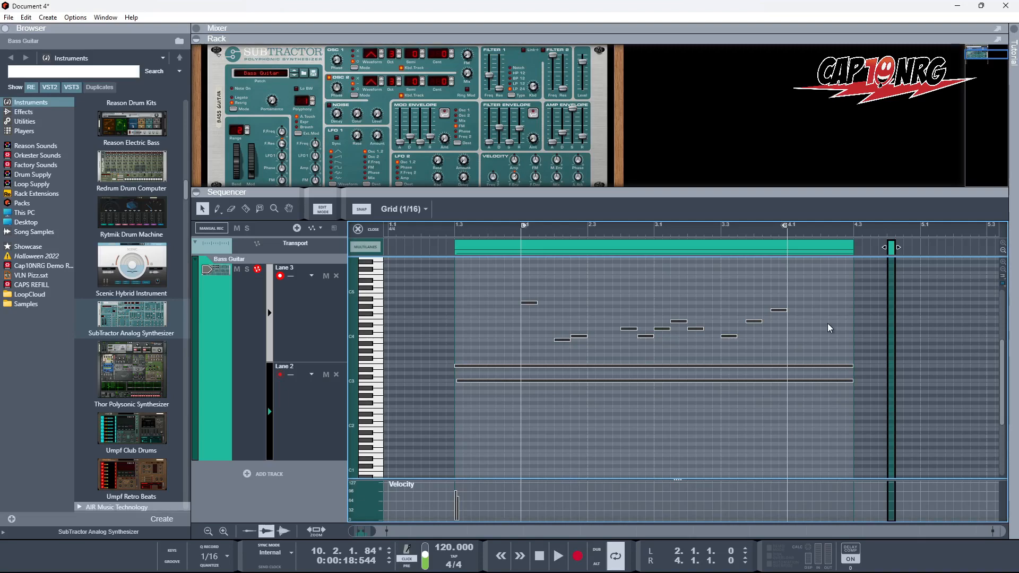
key("ctrl+z")
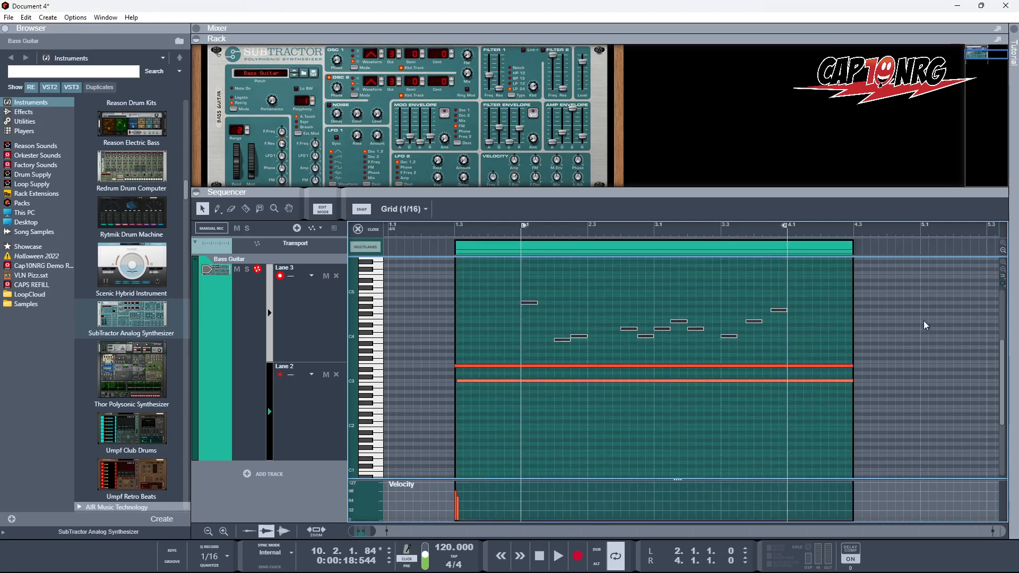
left_click(359, 229)
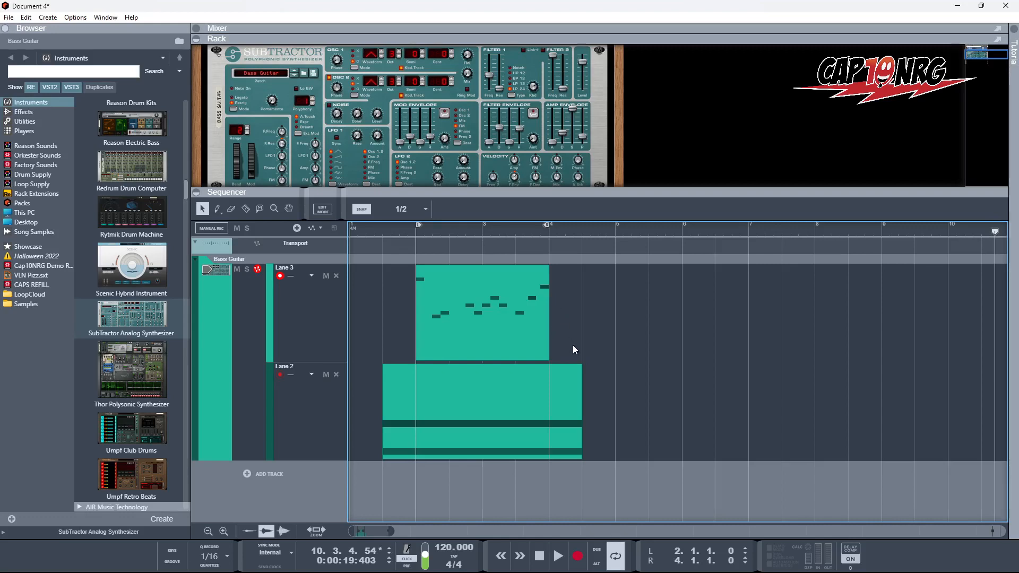
Step: Duplicate the two-bar Lane 3 melody clip three times in a row, filling bars 2 to 10
left_click(542, 339)
key("ctrl+d")
key("ctrl+d")
key("ctrl+d")
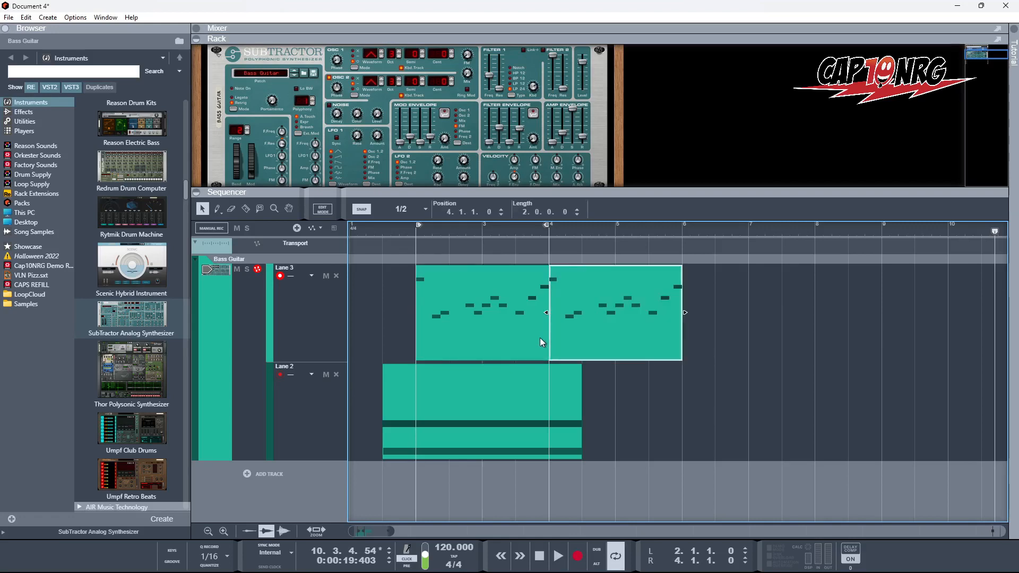
Step: Extend the Lane 2 clip to a length of 9 bars and stretch its two sustained notes to the clip's new end
left_click(495, 409)
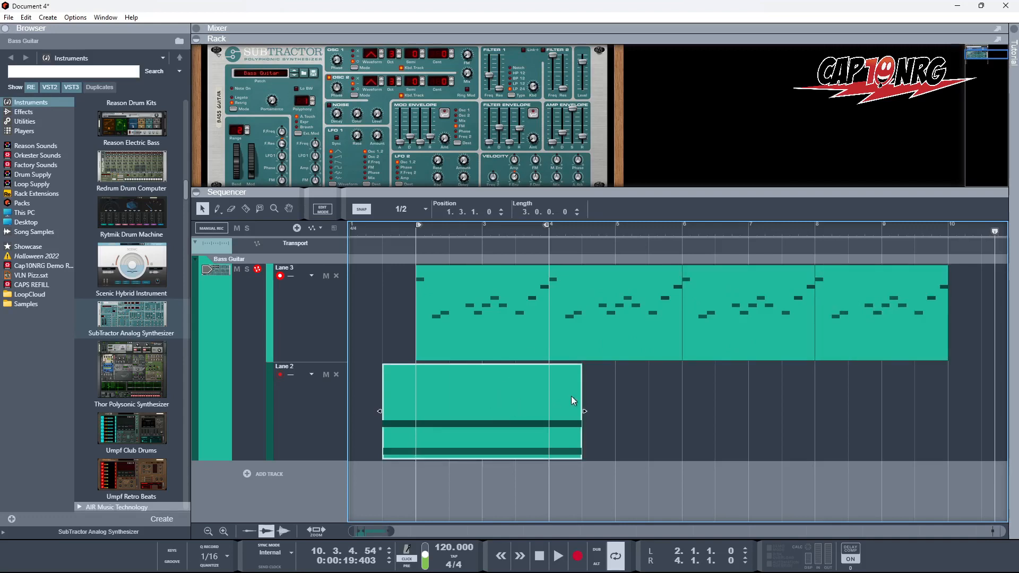
left_click_drag(585, 410, 982, 411)
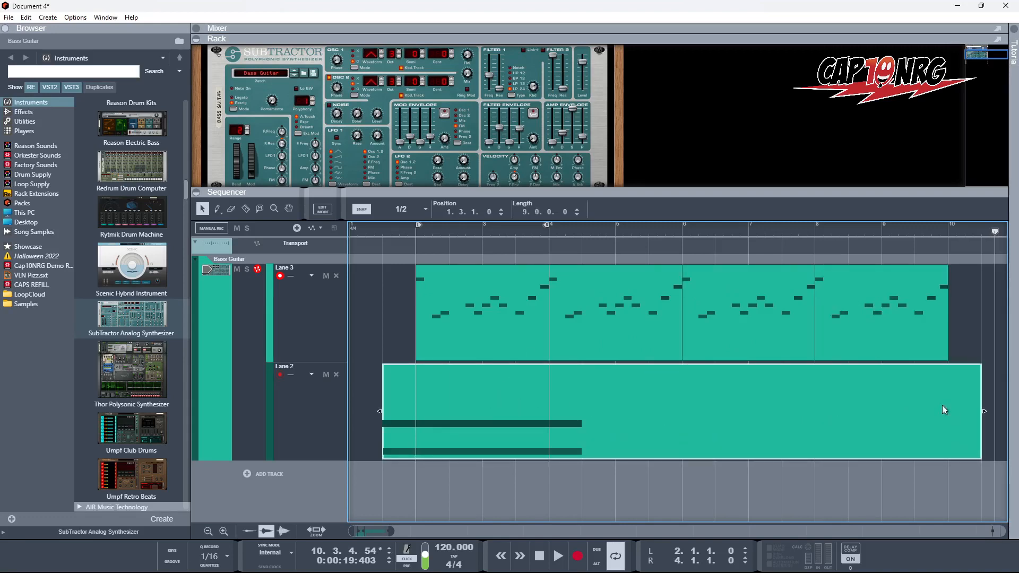
double_click(454, 451)
left_click_drag(836, 401, 962, 348)
left_click(976, 350)
double_click(977, 351)
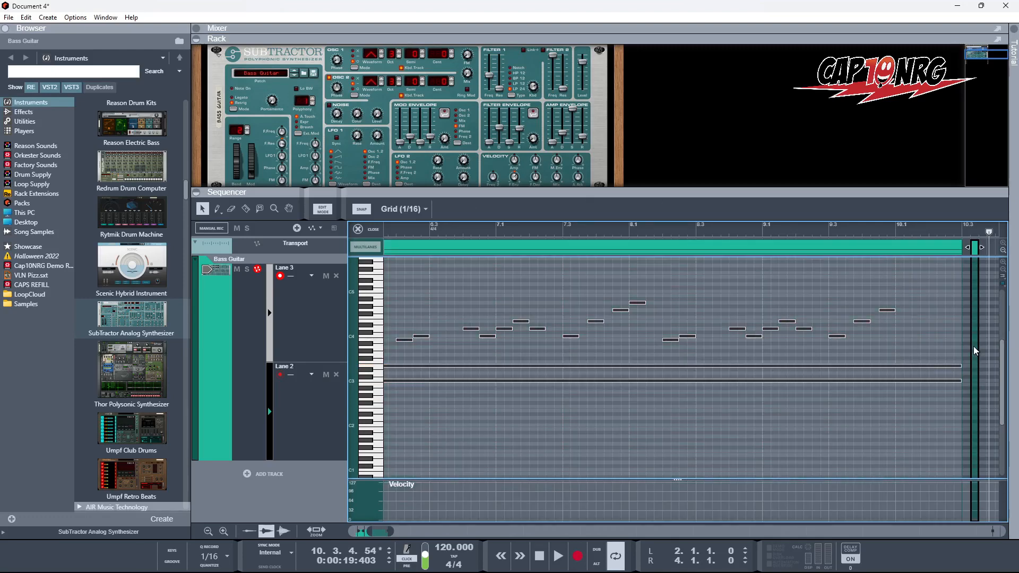
key("ctrl+z")
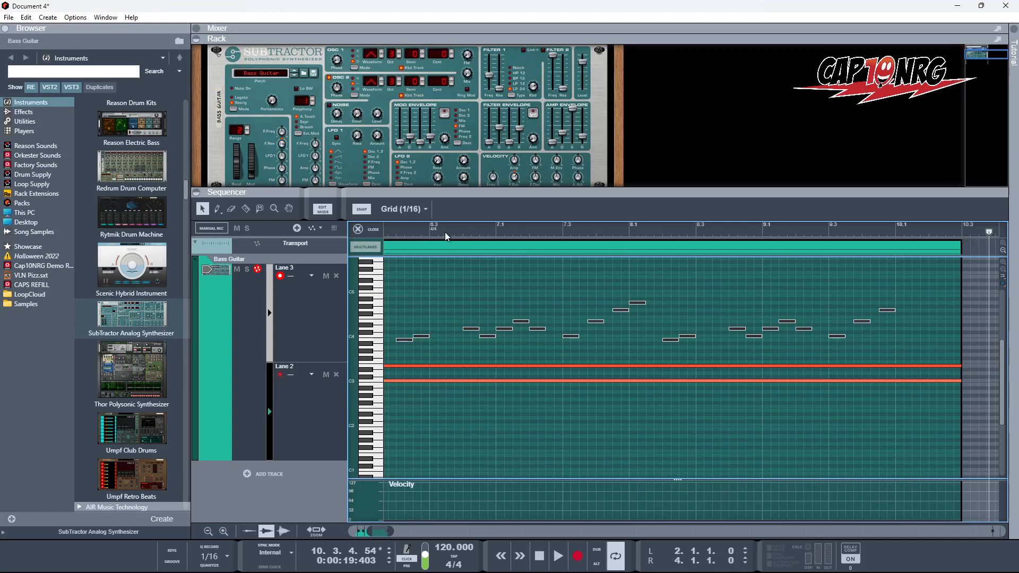
left_click(359, 229)
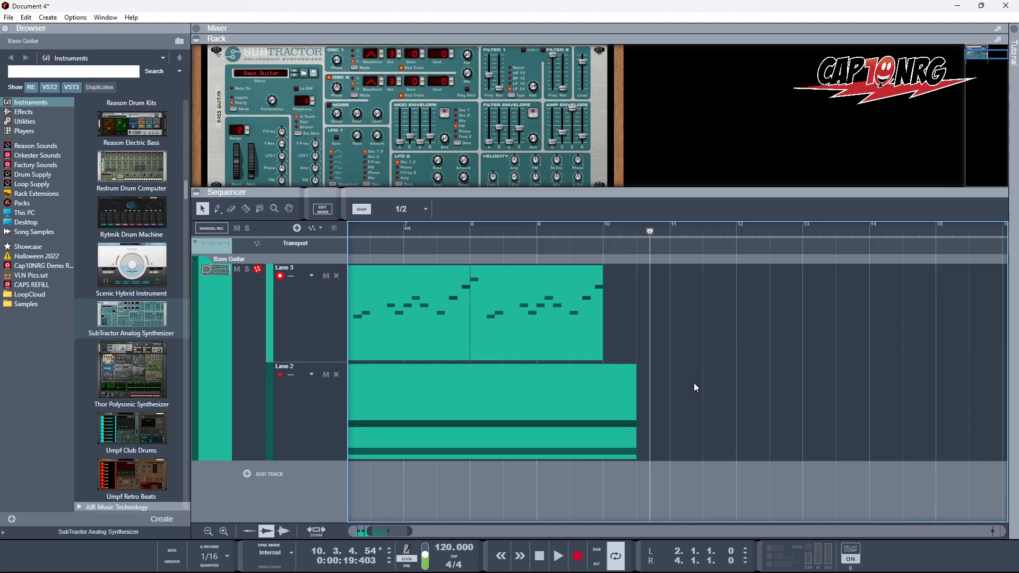
left_click_drag(657, 315, 112, 380)
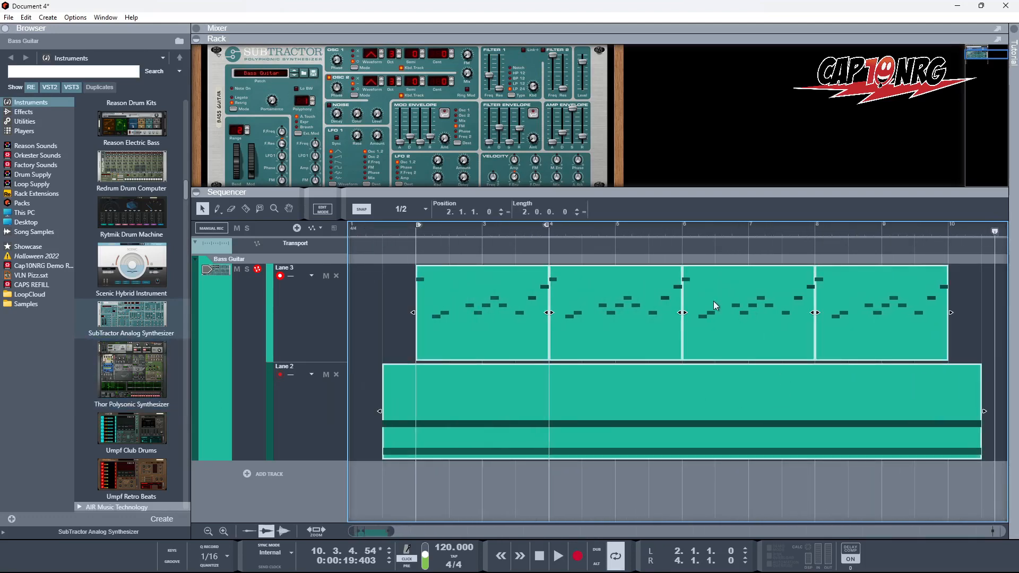
left_click(702, 258)
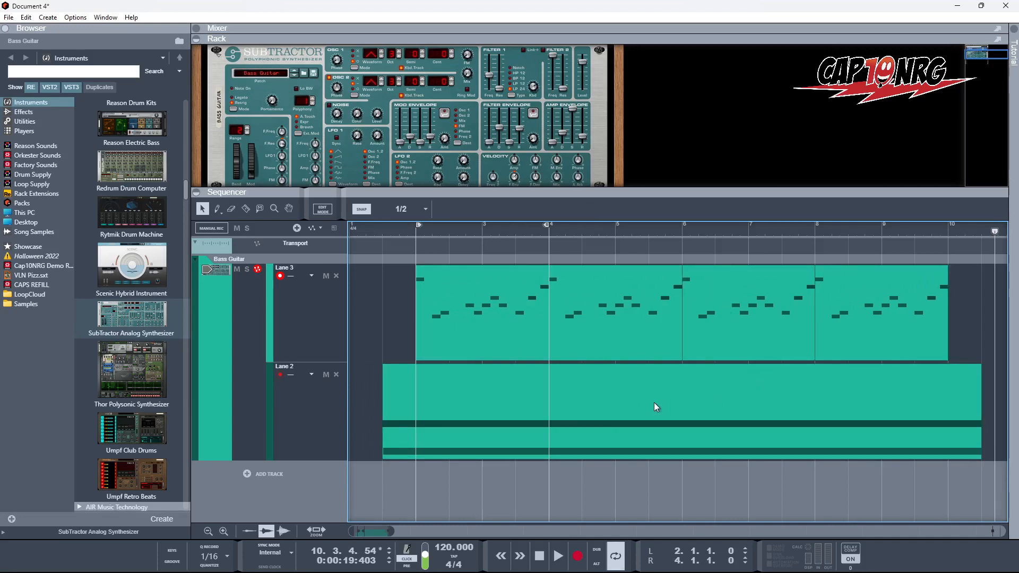